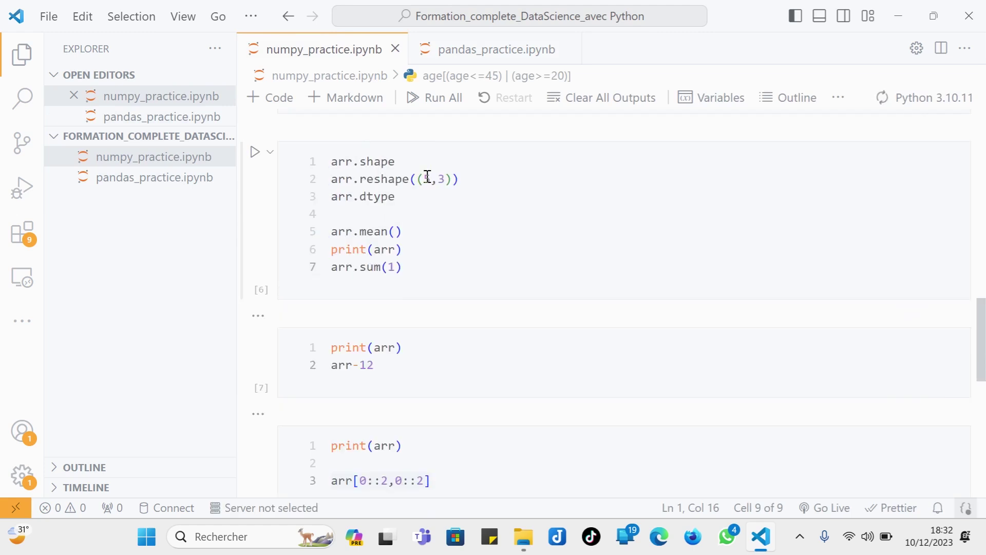
Close the numpy_practice.ipynb notebook so that pandas_practice.ipynb is the open editor
{"action": "scroll", "coordinate": [428, 176], "scroll_direction": "up", "scroll_amount": 1}
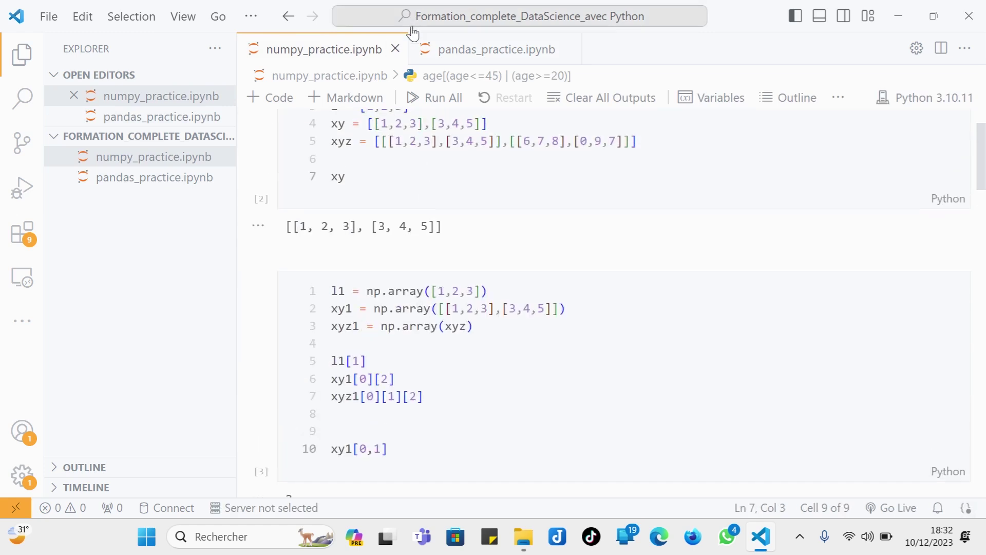
{"action": "left_click", "coordinate": [396, 49]}
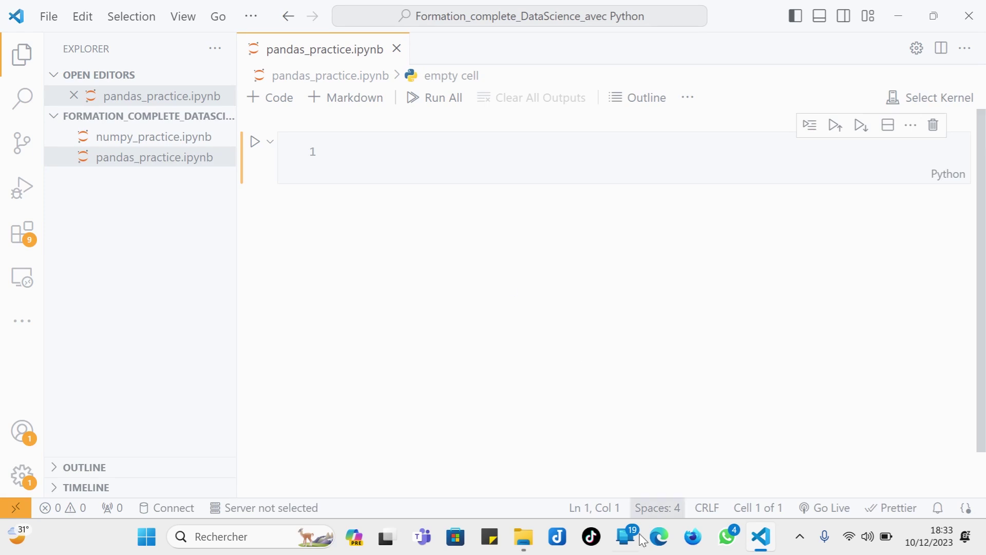
Switch to Microsoft Edge and open kaggle.com
{"action": "left_click", "coordinate": [659, 537]}
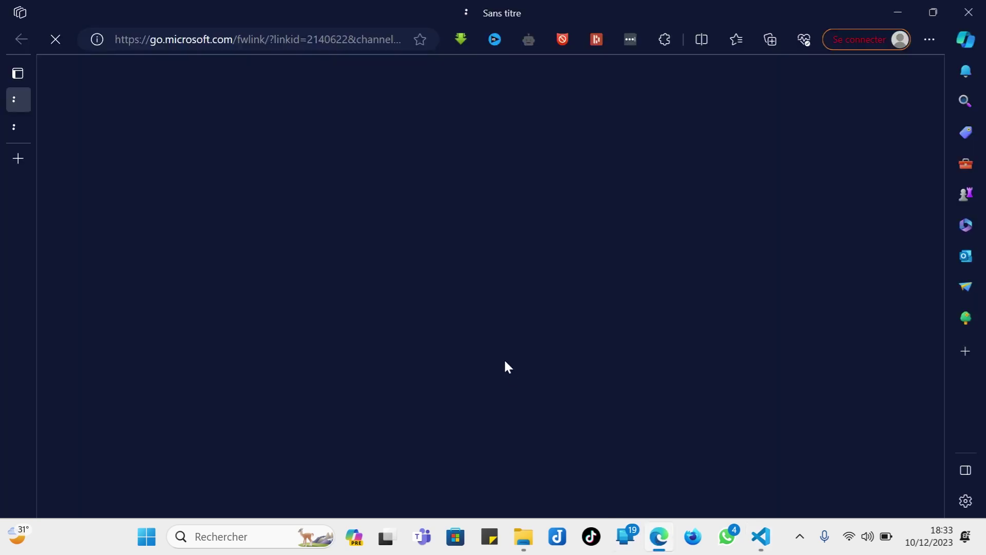
{"action": "left_click", "coordinate": [370, 49]}
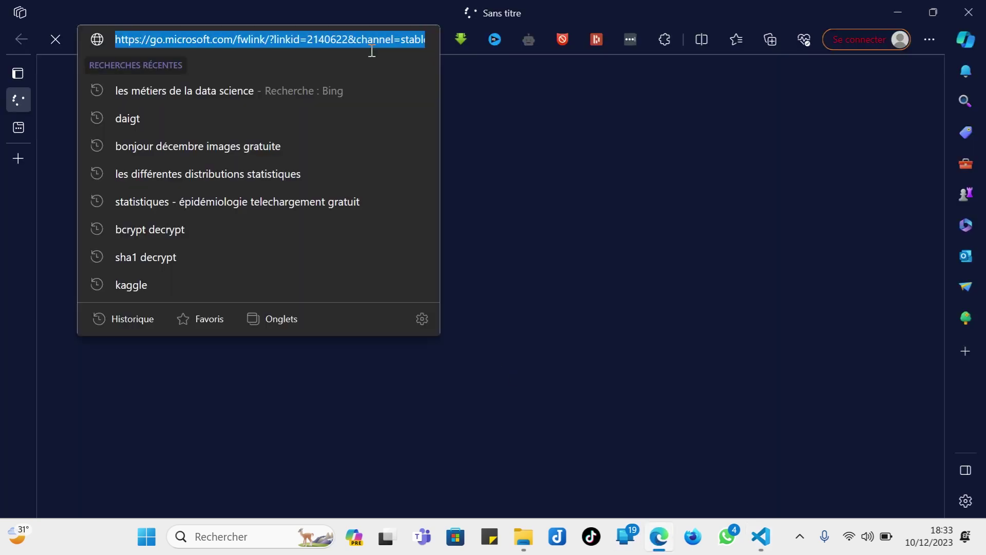
{"action": "type", "text": "kaggle.com"}
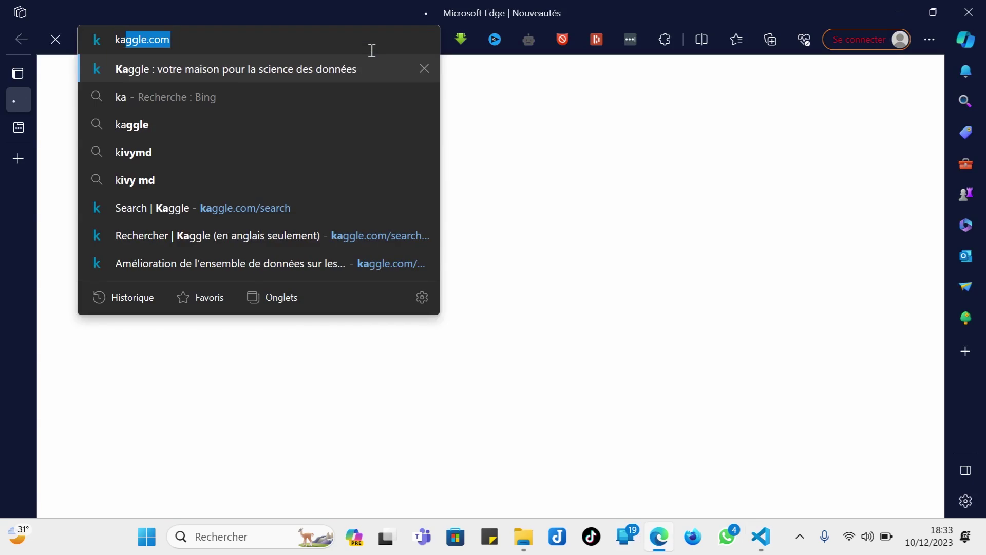
{"action": "key", "text": "Return"}
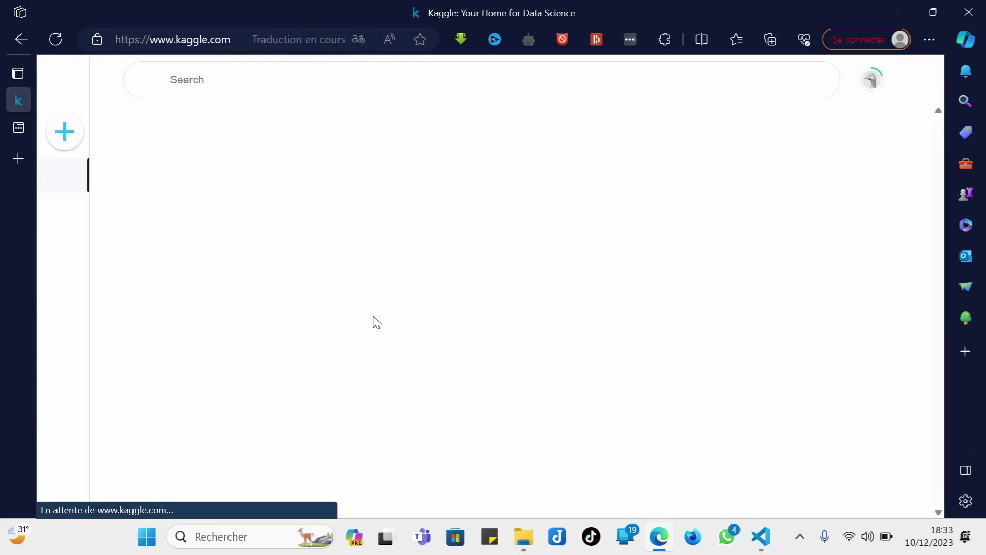
Look through the Kaggle home page, including the suggested goals, next steps and news feed
{"action": "scroll", "coordinate": [377, 322], "scroll_direction": "down", "scroll_amount": 5}
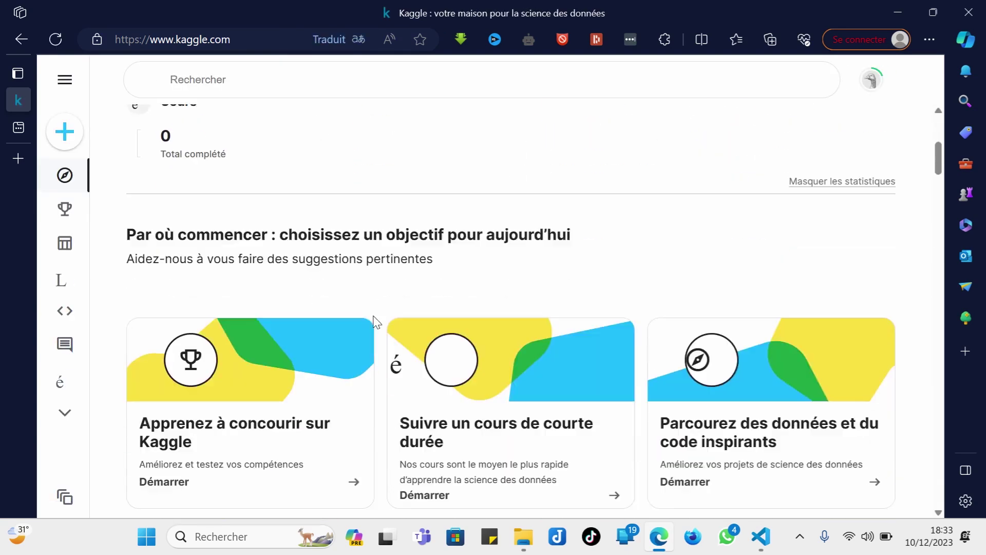
{"action": "scroll", "coordinate": [377, 322], "scroll_direction": "down", "scroll_amount": 4}
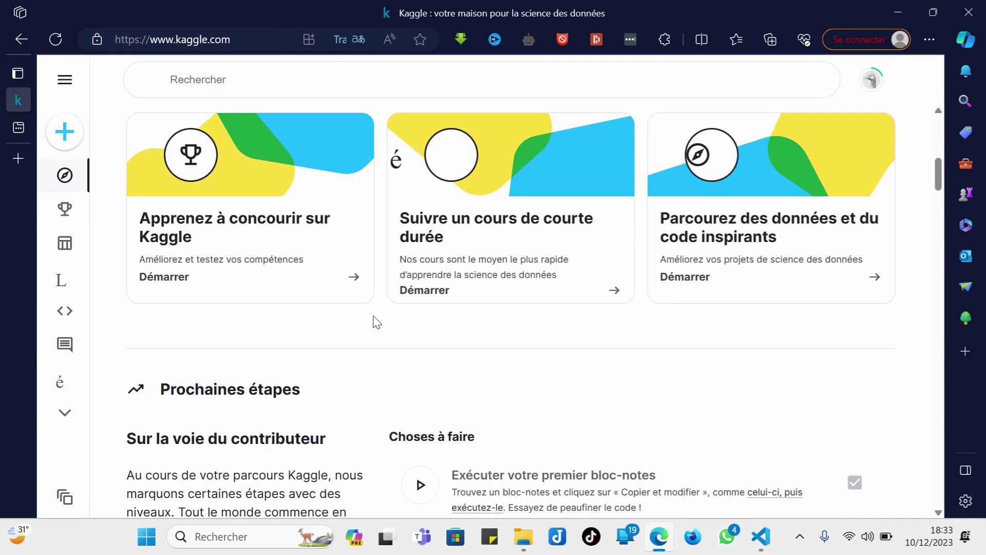
{"action": "scroll", "coordinate": [377, 323], "scroll_direction": "down", "scroll_amount": 1}
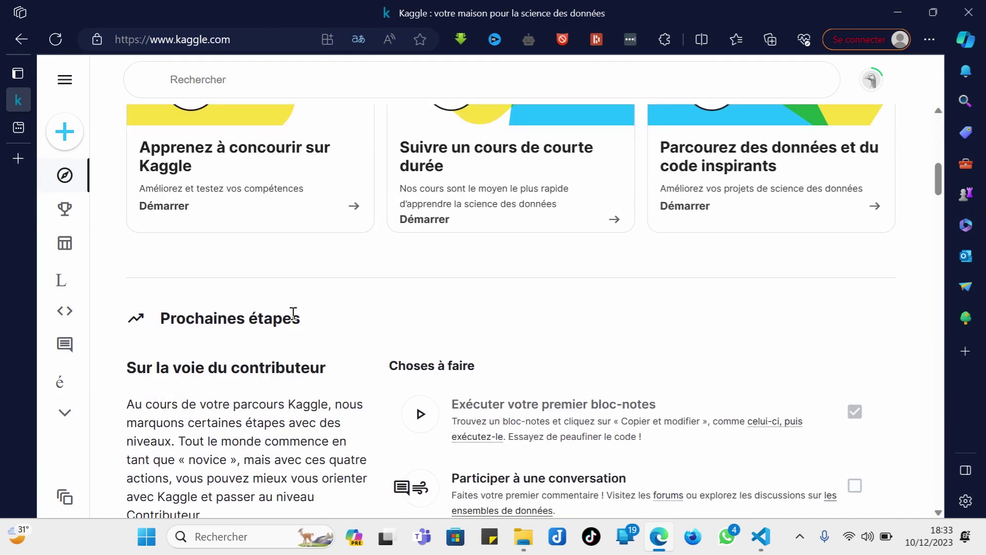
{"action": "mouse_move", "coordinate": [87, 248]}
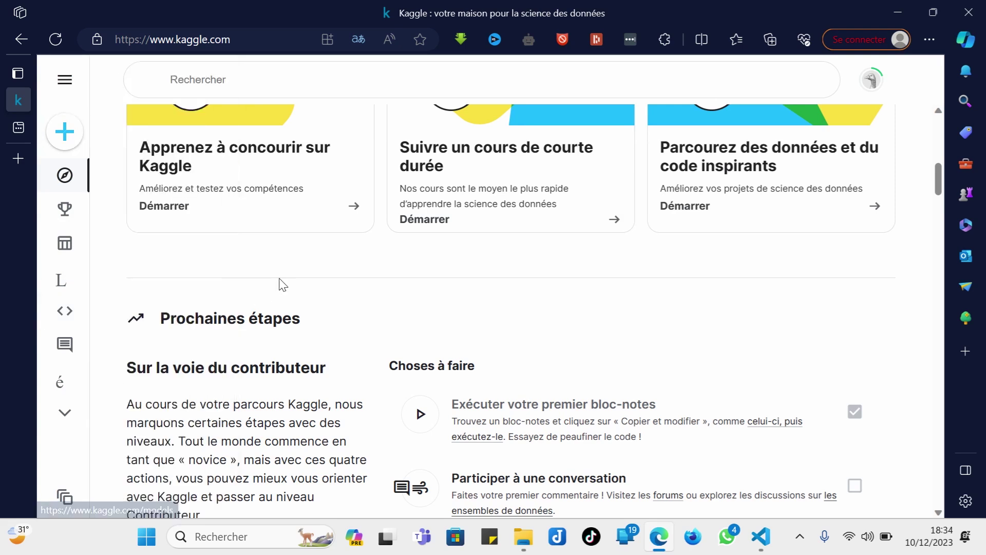
{"action": "scroll", "coordinate": [290, 280], "scroll_direction": "down", "scroll_amount": 5}
{"action": "scroll", "coordinate": [291, 280], "scroll_direction": "down", "scroll_amount": 10}
{"action": "scroll", "coordinate": [289, 276], "scroll_direction": "up", "scroll_amount": 4}
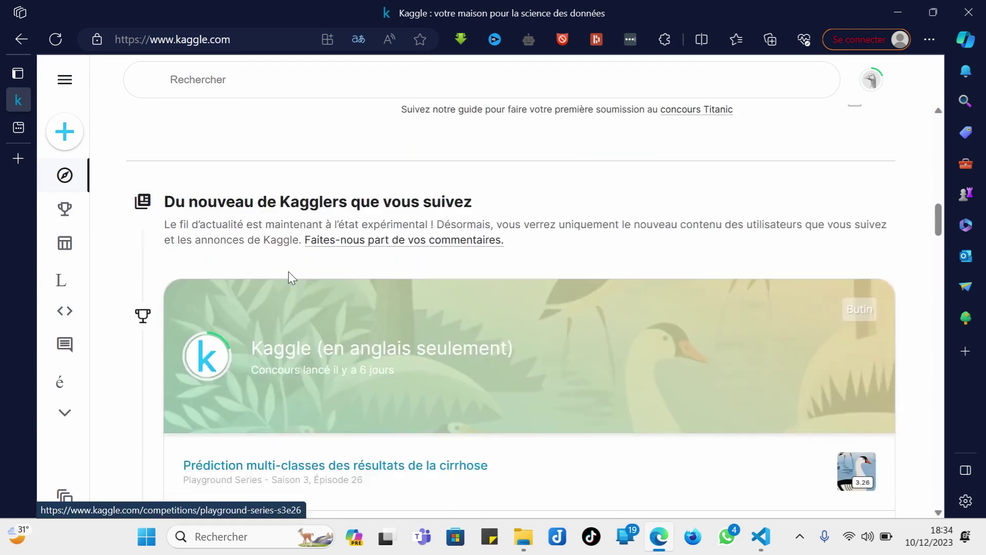
{"action": "scroll", "coordinate": [288, 275], "scroll_direction": "down", "scroll_amount": 13}
{"action": "scroll", "coordinate": [289, 275], "scroll_direction": "up", "scroll_amount": 7}
{"action": "scroll", "coordinate": [290, 279], "scroll_direction": "up", "scroll_amount": 20}
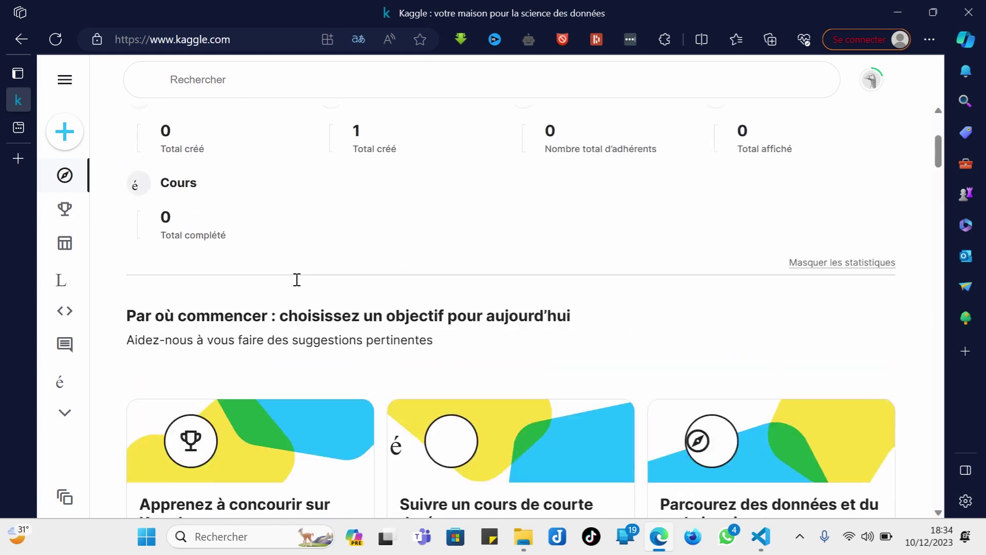
{"action": "scroll", "coordinate": [295, 279], "scroll_direction": "down", "scroll_amount": 4}
{"action": "scroll", "coordinate": [295, 278], "scroll_direction": "up", "scroll_amount": 2}
{"action": "scroll", "coordinate": [295, 279], "scroll_direction": "up", "scroll_amount": 4}
{"action": "scroll", "coordinate": [295, 280], "scroll_direction": "down", "scroll_amount": 5}
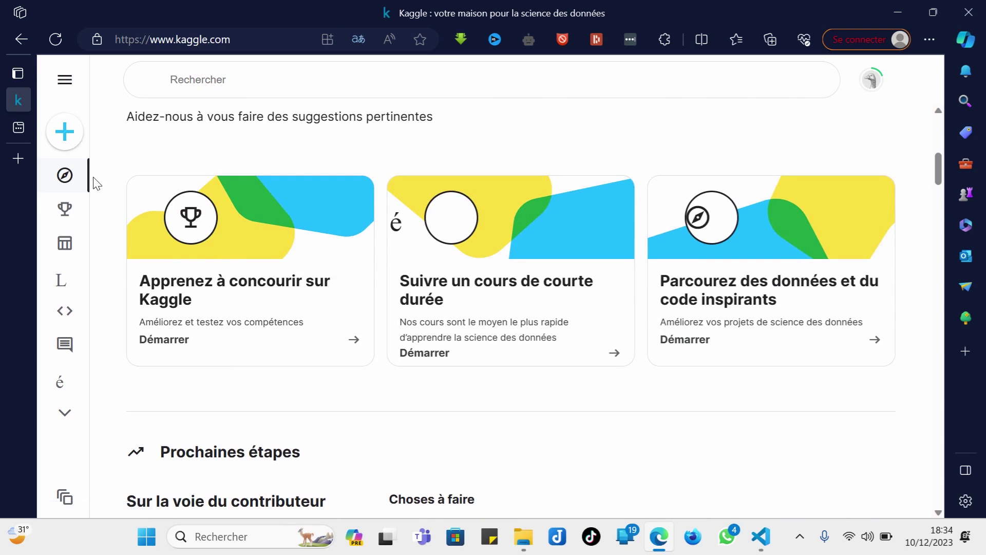
Open Kaggle's Datasets section
{"action": "mouse_move", "coordinate": [77, 189]}
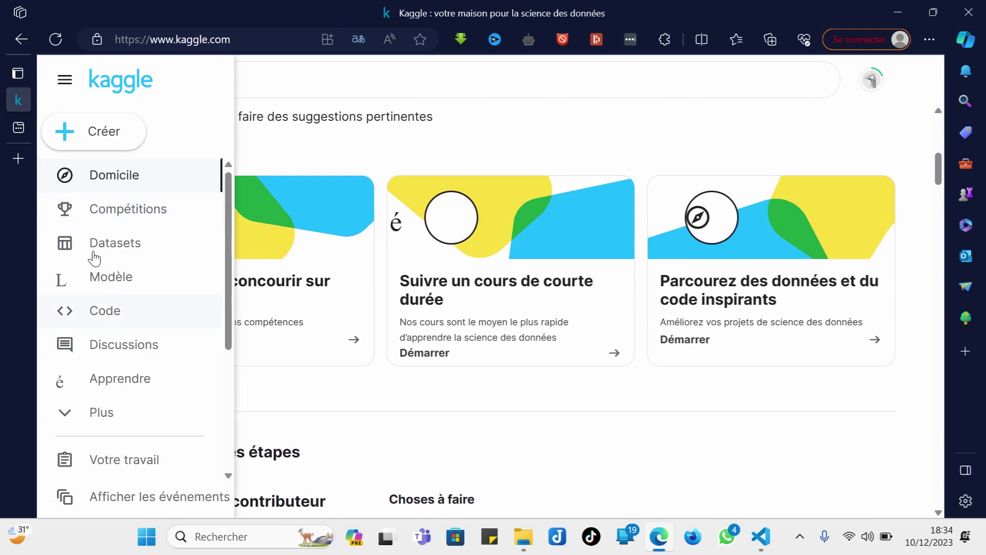
{"action": "left_click", "coordinate": [167, 256]}
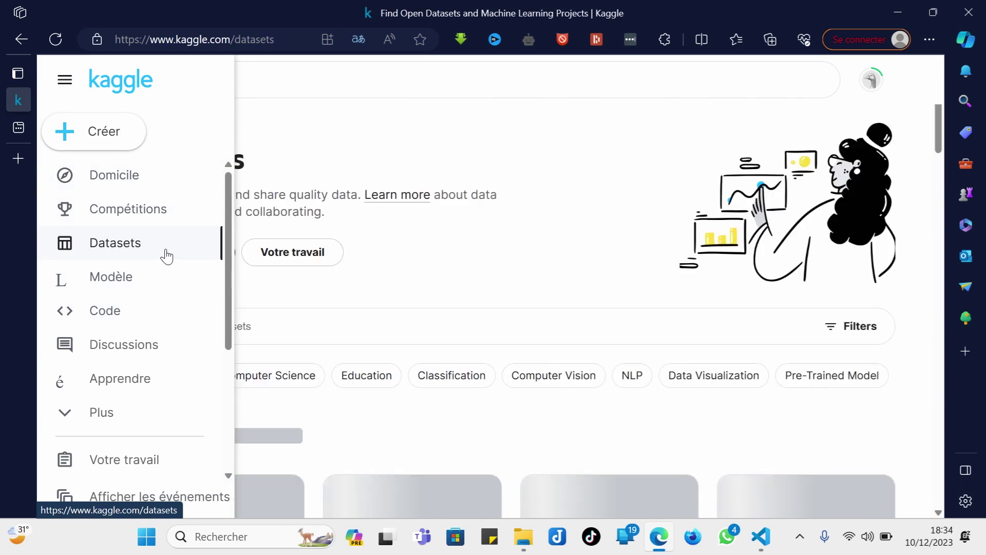
Examine the Datasets page, including its category filters, trending datasets and recently viewed datasets
{"action": "scroll", "coordinate": [335, 234], "scroll_direction": "down", "scroll_amount": 10}
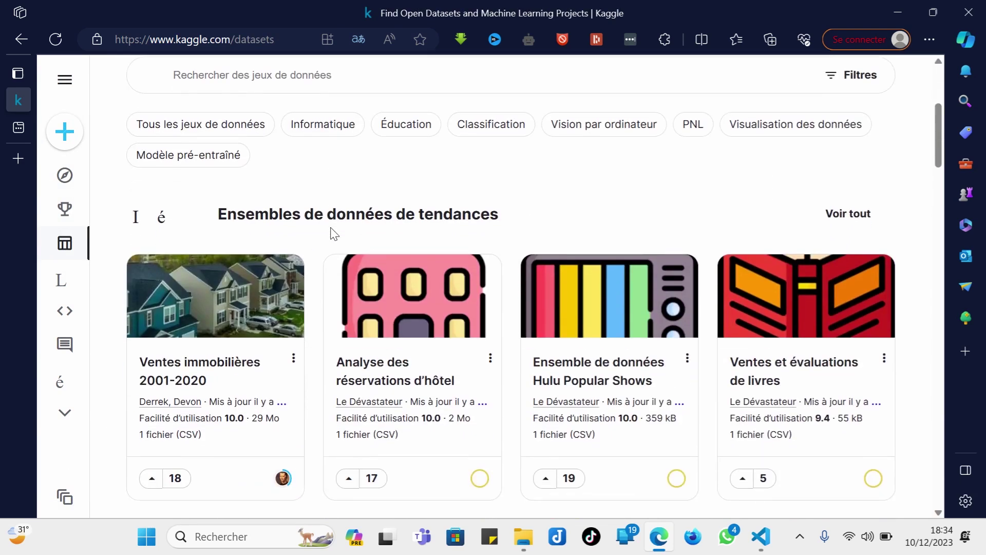
{"action": "scroll", "coordinate": [334, 234], "scroll_direction": "down", "scroll_amount": 15}
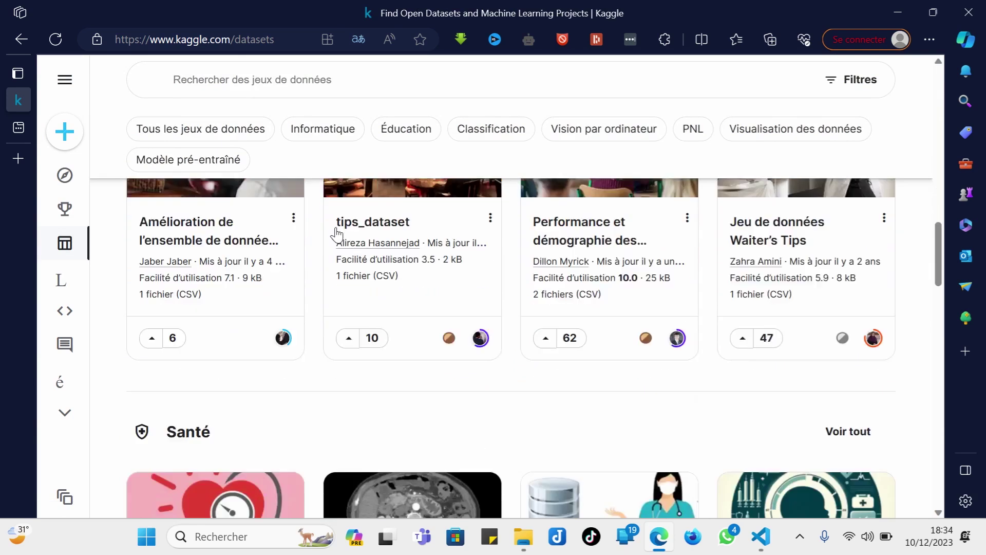
{"action": "scroll", "coordinate": [330, 232], "scroll_direction": "down", "scroll_amount": 8}
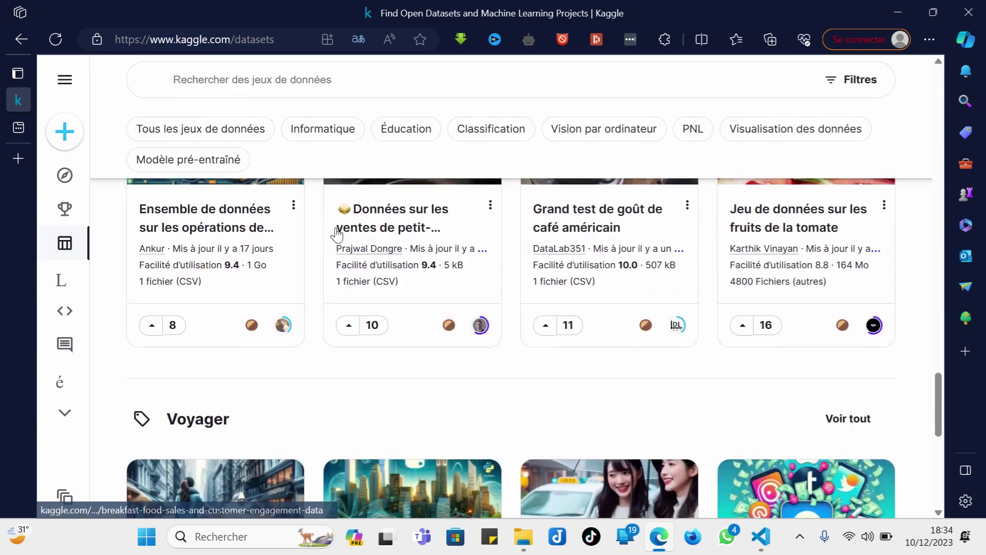
{"action": "scroll", "coordinate": [330, 231], "scroll_direction": "up", "scroll_amount": 9}
{"action": "scroll", "coordinate": [336, 235], "scroll_direction": "up", "scroll_amount": 12}
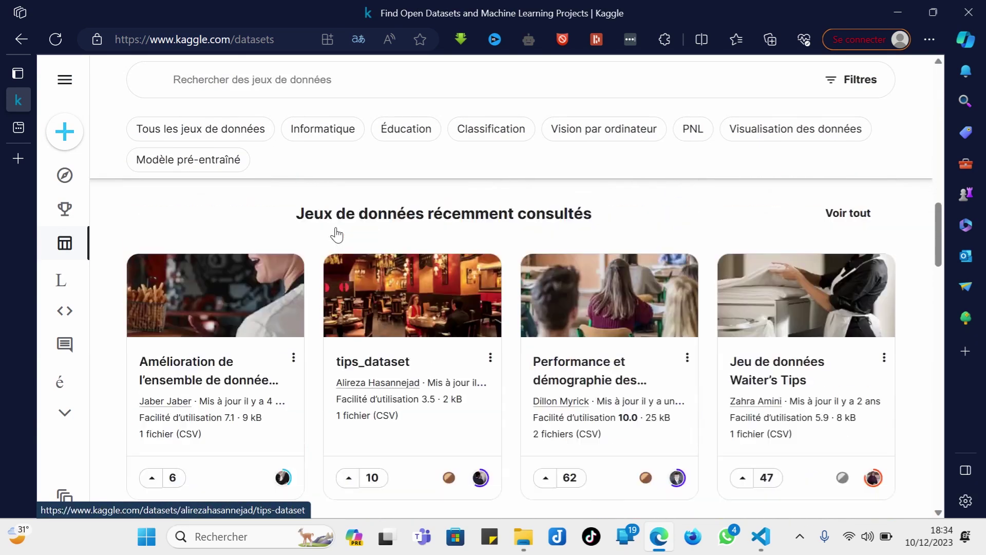
{"action": "scroll", "coordinate": [337, 235], "scroll_direction": "up", "scroll_amount": 9}
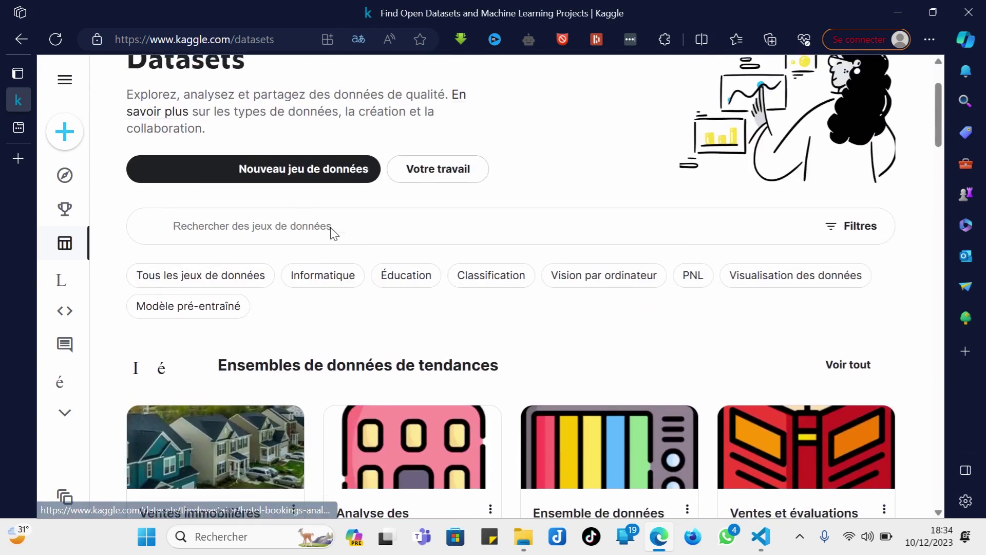
{"action": "scroll", "coordinate": [331, 232], "scroll_direction": "down", "scroll_amount": 2}
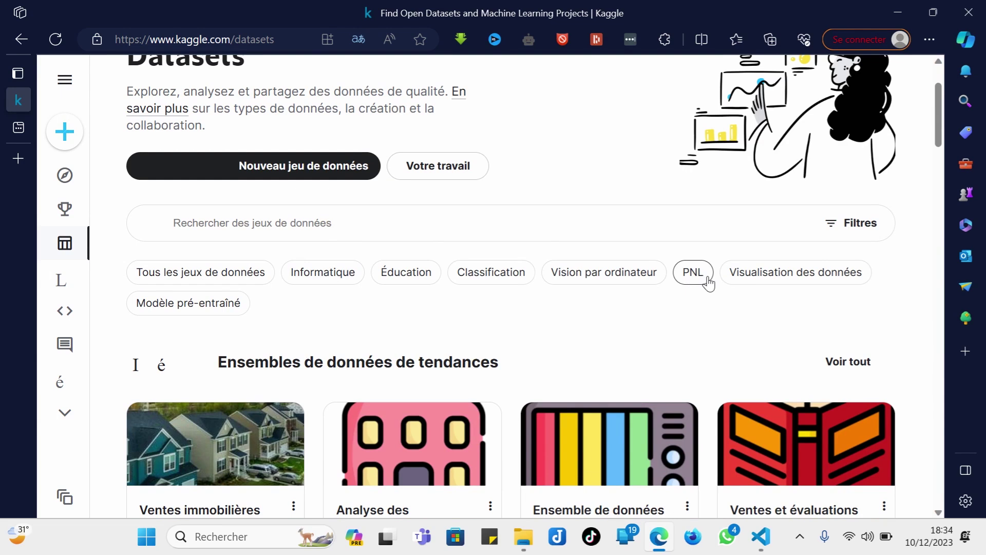
{"action": "scroll", "coordinate": [411, 493], "scroll_direction": "down", "scroll_amount": 4}
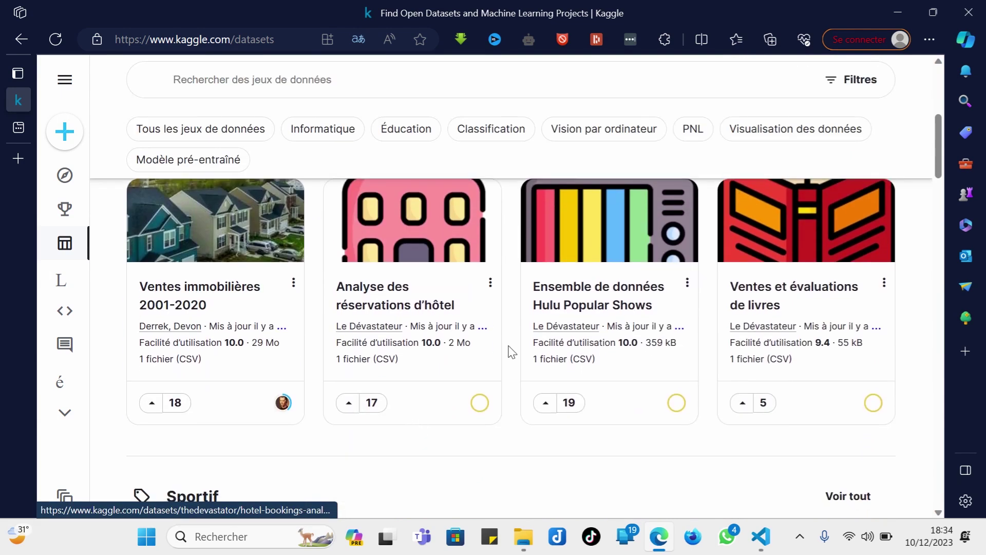
{"action": "scroll", "coordinate": [511, 349], "scroll_direction": "down", "scroll_amount": 5}
{"action": "scroll", "coordinate": [511, 350], "scroll_direction": "down", "scroll_amount": 6}
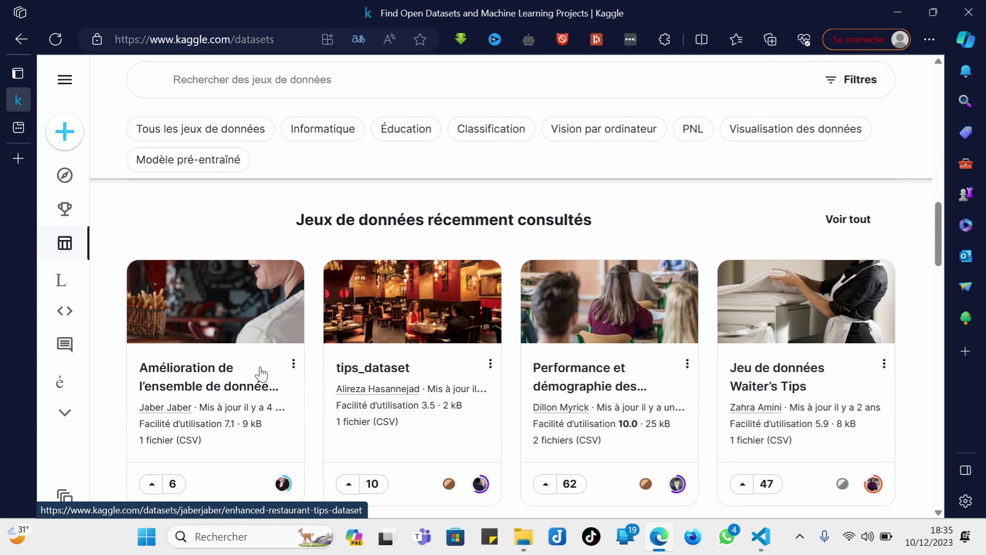
{"action": "scroll", "coordinate": [278, 347], "scroll_direction": "up", "scroll_amount": 2}
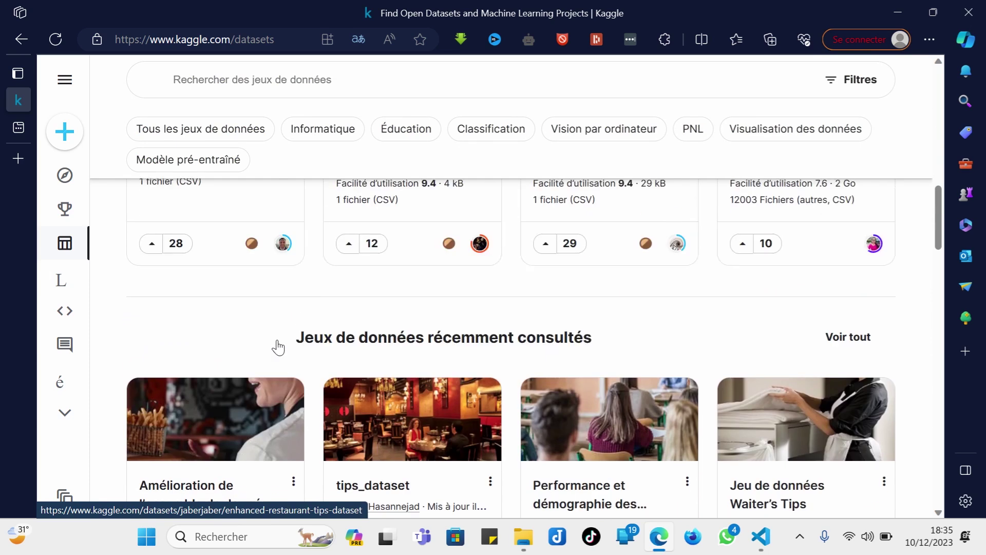
Search the Kaggle datasets for "tip" and look through the results for the restaurant tips dataset
{"action": "left_click", "coordinate": [442, 94]}
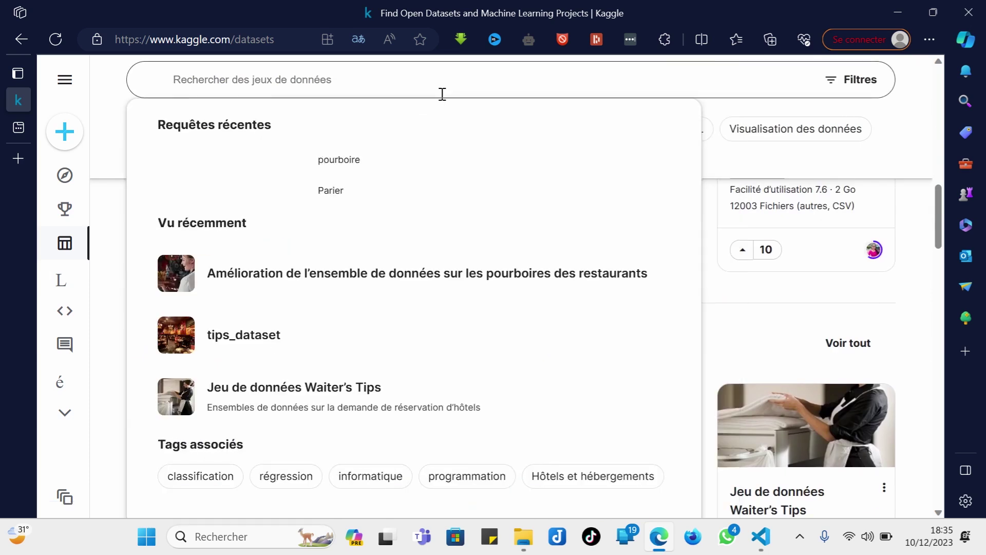
{"action": "type", "text": "tip"}
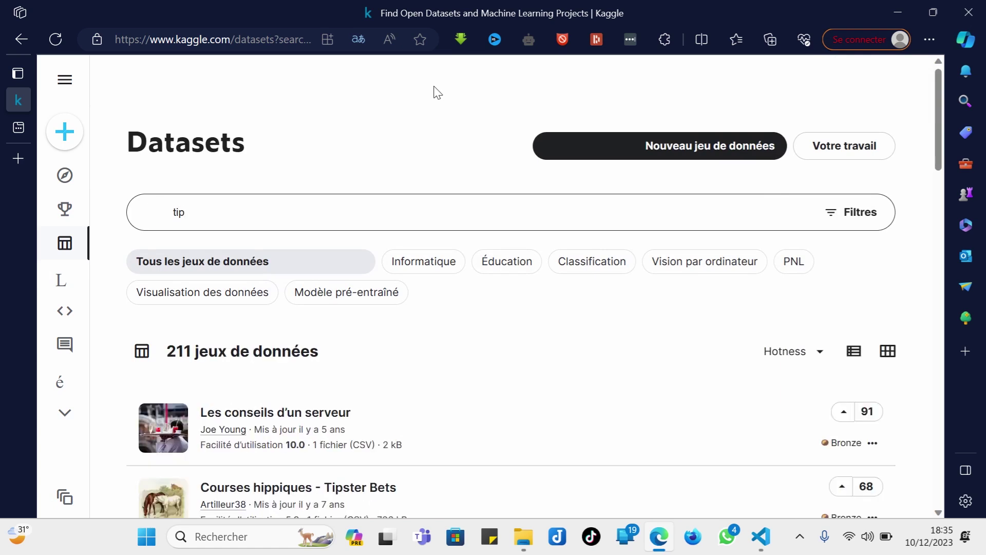
{"action": "key", "text": "ctrl+a"}
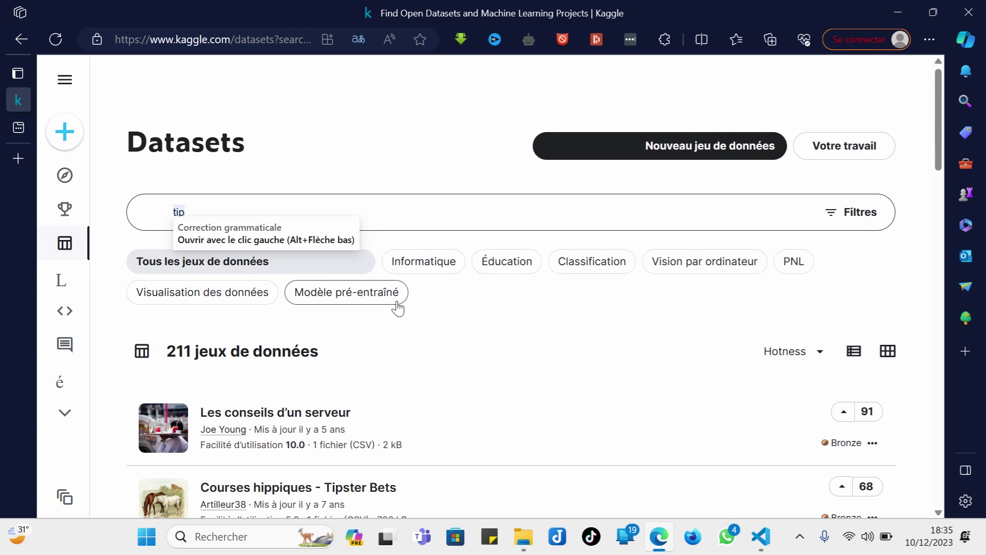
{"action": "scroll", "coordinate": [397, 307], "scroll_direction": "down", "scroll_amount": 1}
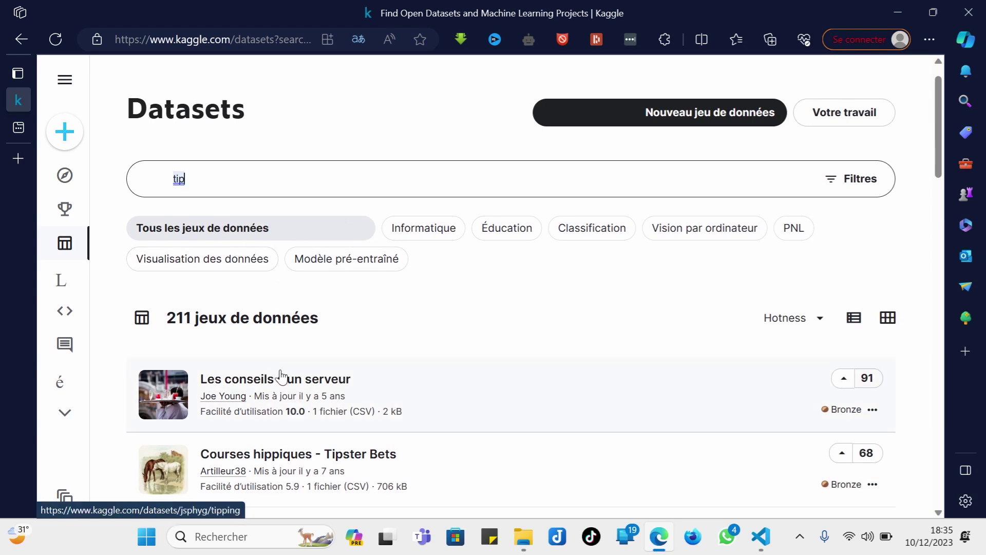
{"action": "scroll", "coordinate": [280, 376], "scroll_direction": "down", "scroll_amount": 3}
{"action": "scroll", "coordinate": [280, 376], "scroll_direction": "down", "scroll_amount": 8}
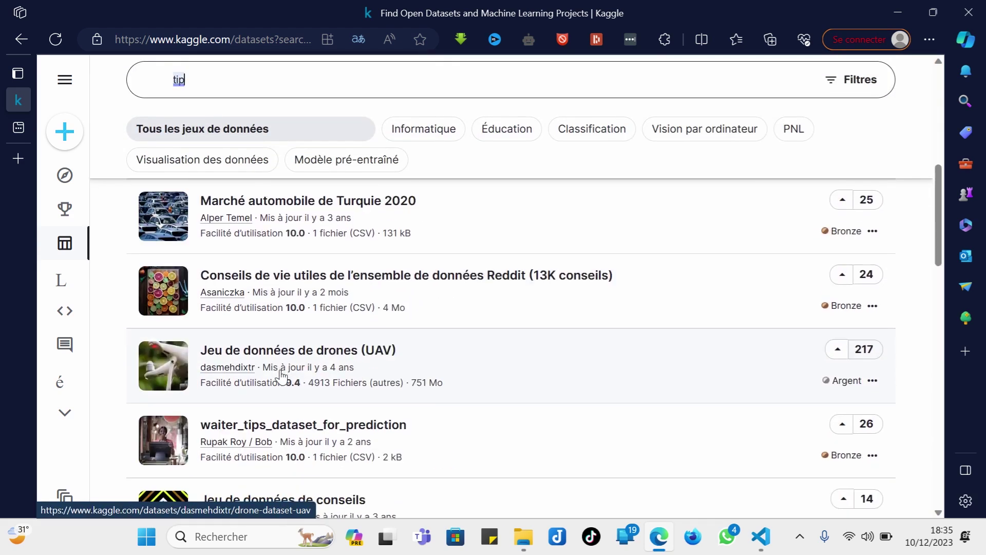
{"action": "scroll", "coordinate": [280, 376], "scroll_direction": "down", "scroll_amount": 15}
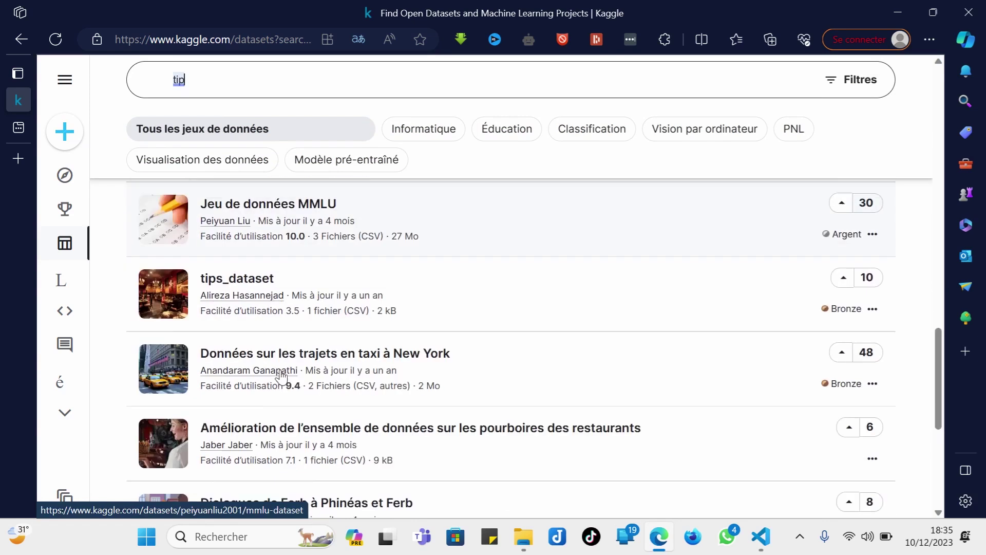
{"action": "scroll", "coordinate": [281, 376], "scroll_direction": "up", "scroll_amount": 1}
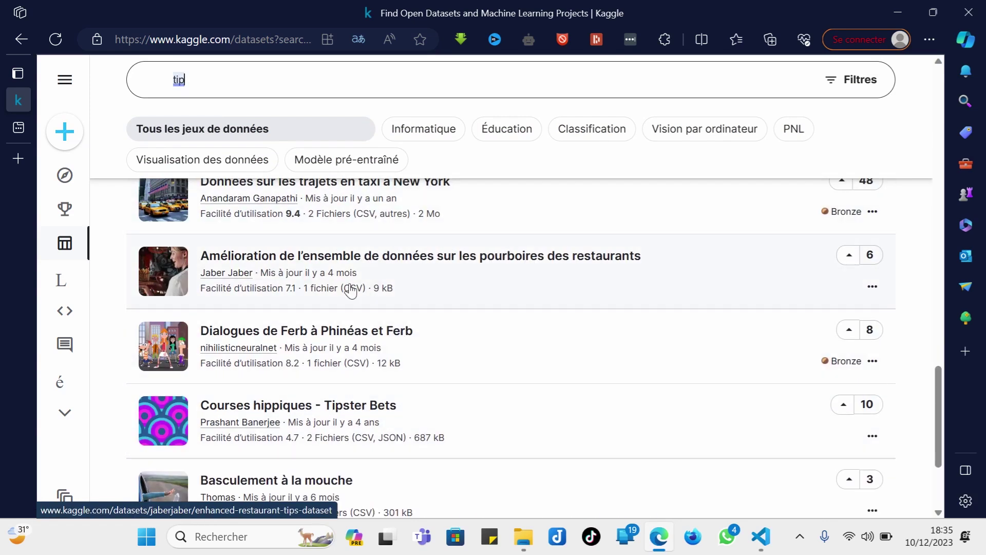
Show the translated search results page in its original English
{"action": "left_click", "coordinate": [357, 41]}
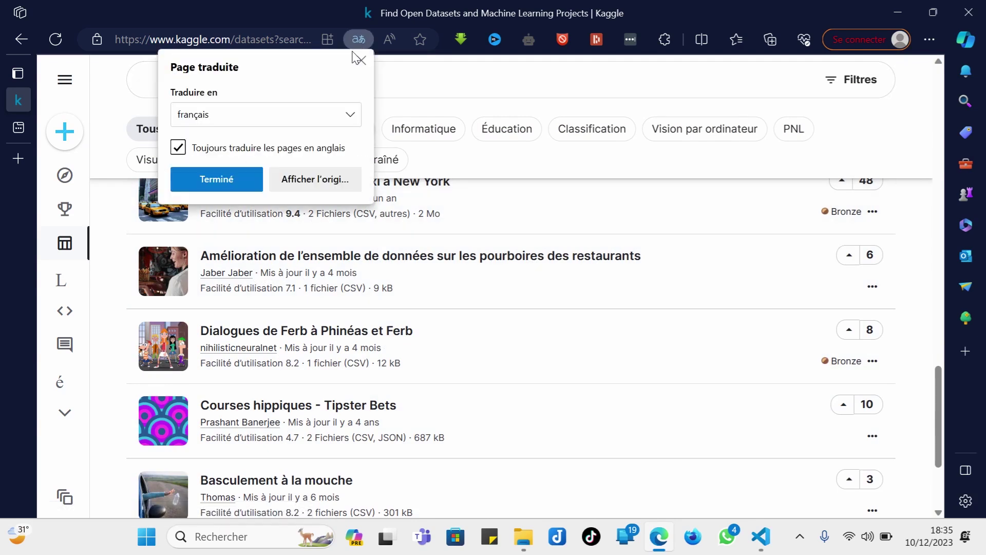
{"action": "left_click", "coordinate": [301, 184]}
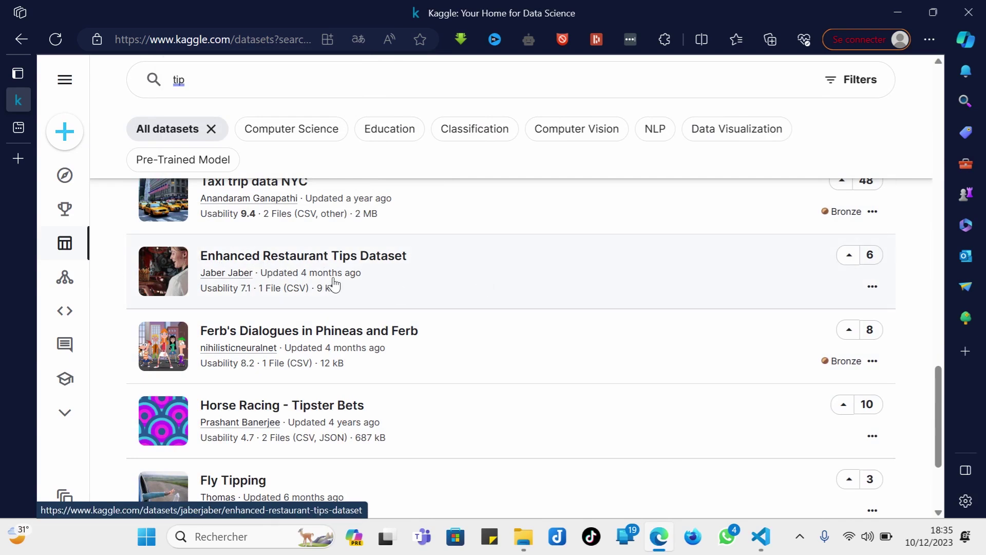
Open the Enhanced Restaurant Tips Dataset from the results and download it
{"action": "left_click", "coordinate": [311, 264]}
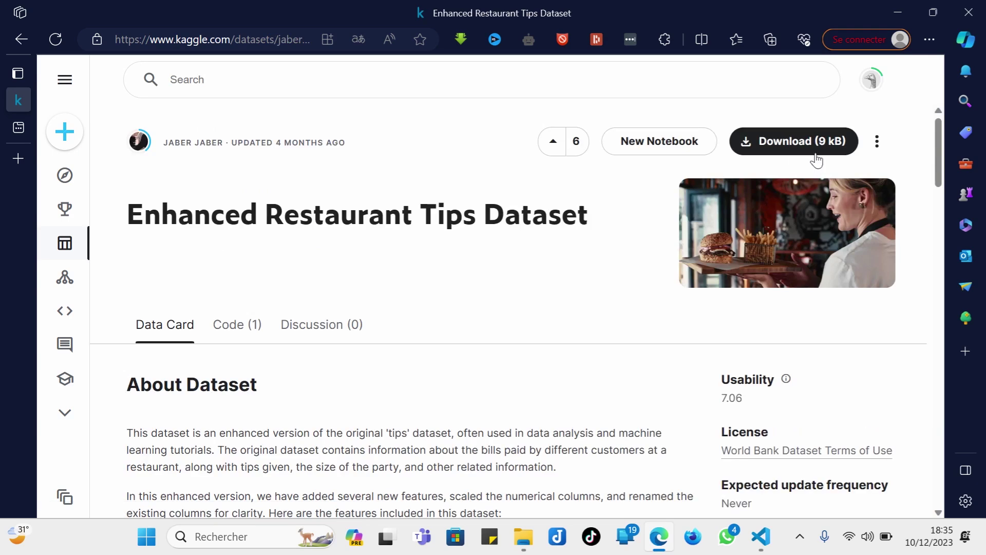
{"action": "left_click", "coordinate": [821, 154]}
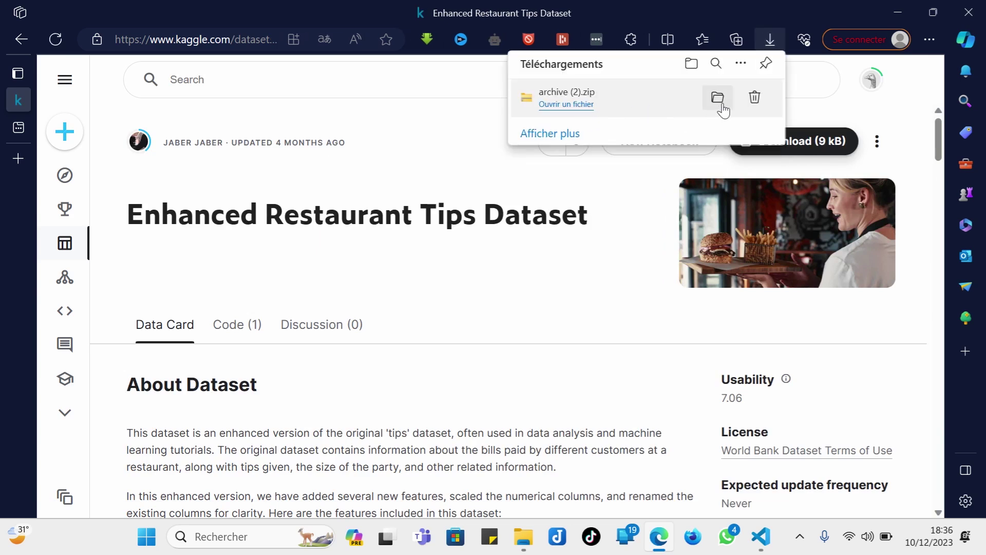
Open the downloaded archive (2).zip and inspect the enhanced_tips_dataset.csv file inside it
{"action": "left_click", "coordinate": [576, 105]}
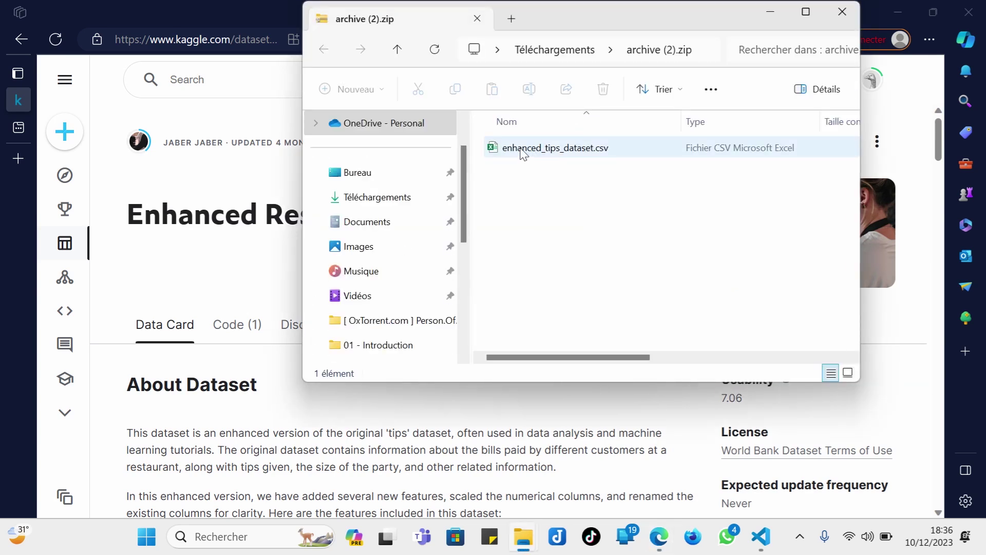
{"action": "left_click", "coordinate": [522, 153]}
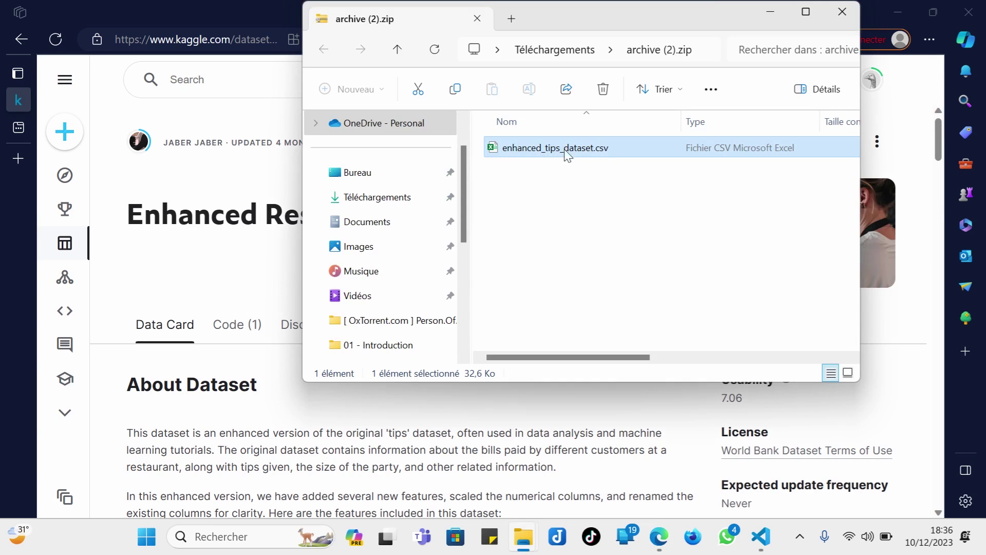
{"action": "left_click", "coordinate": [784, 14]}
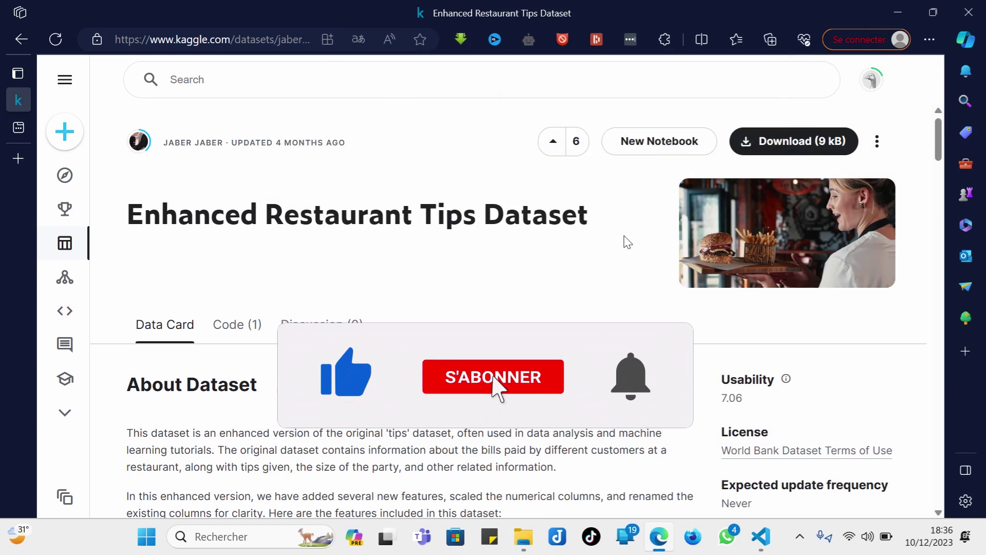
Switch to Visual Studio Code and write "import pandas as pd" in the empty first cell of pandas_practice.ipynb
{"action": "left_click", "coordinate": [759, 545]}
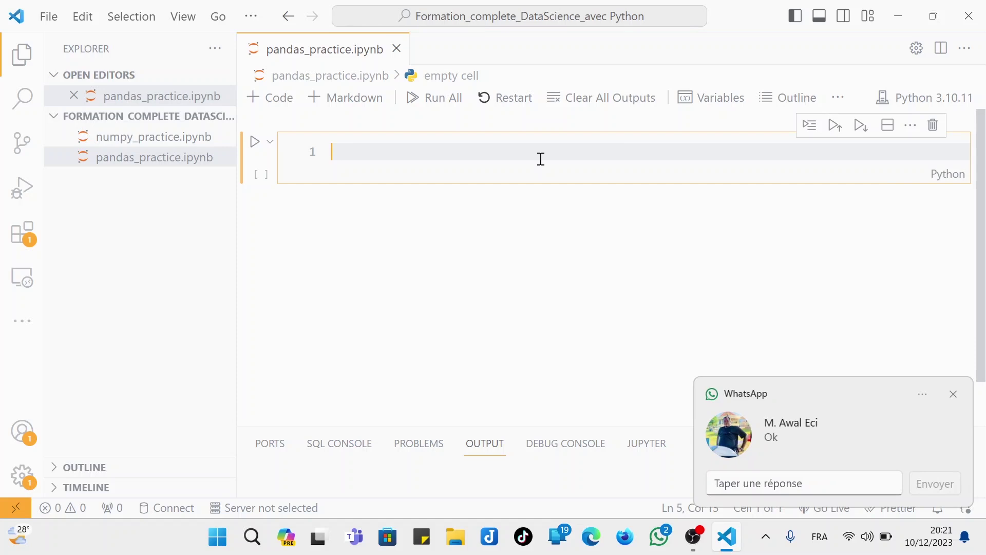
{"action": "type", "text": "import "}
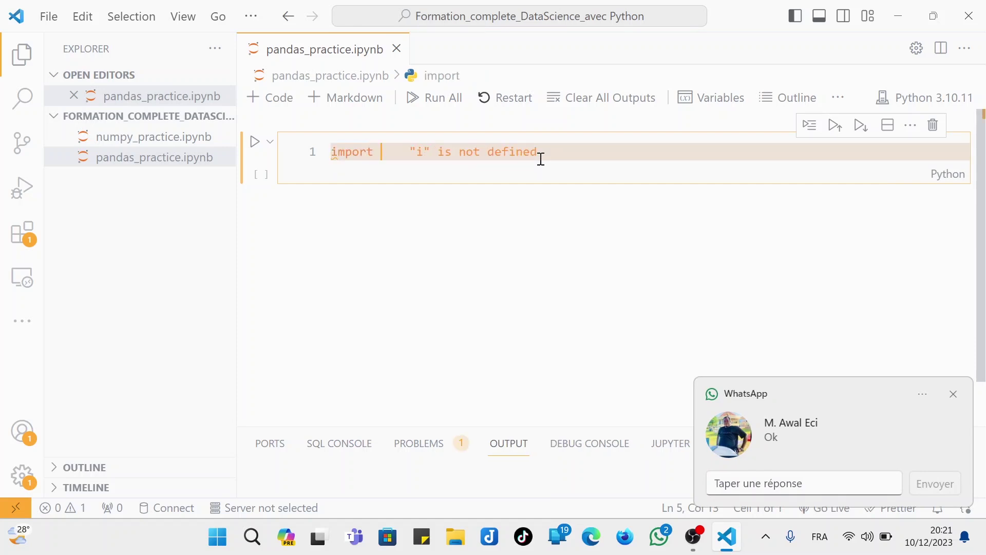
{"action": "type", "text": "pand"}
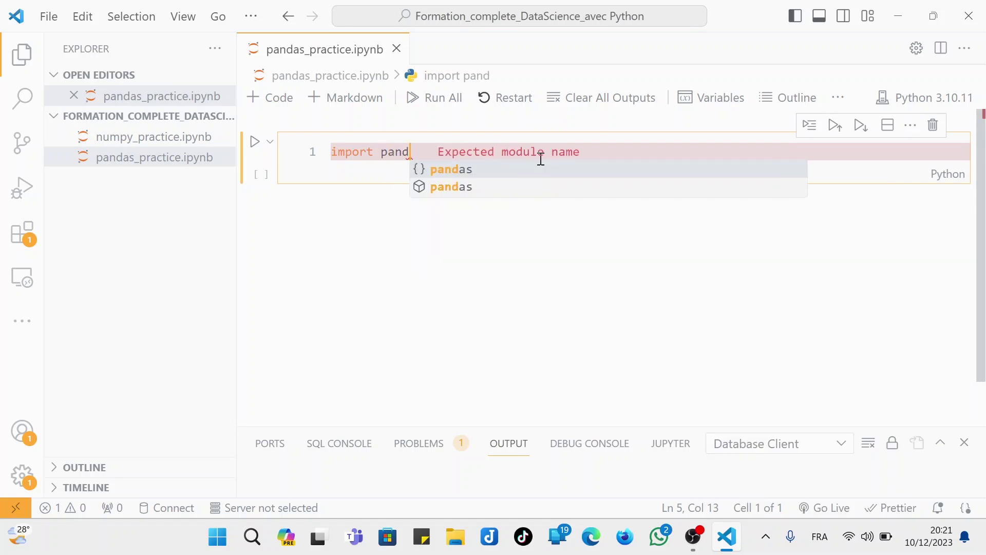
{"action": "type", "text": "as a"}
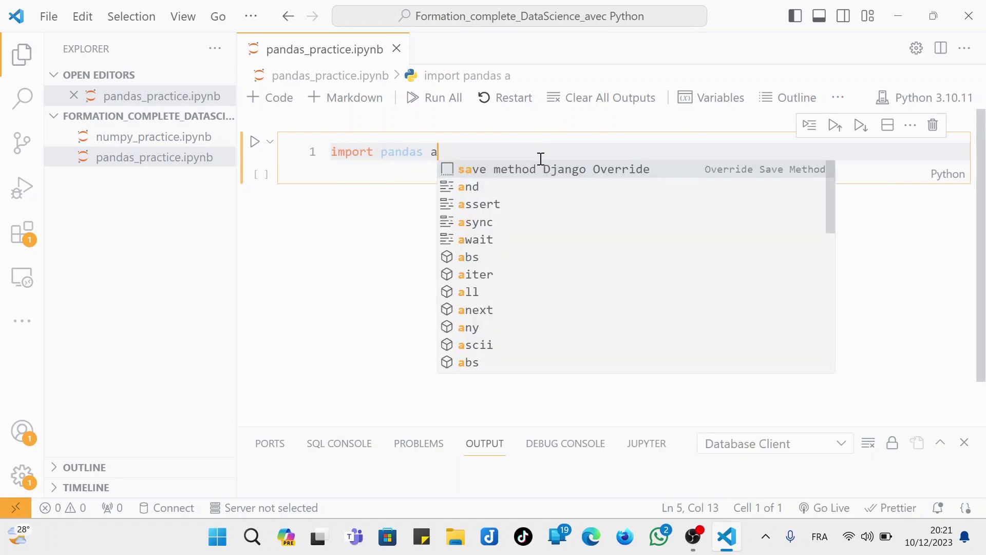
{"action": "type", "text": "s import pd"}
{"action": "key", "text": "Tab"}
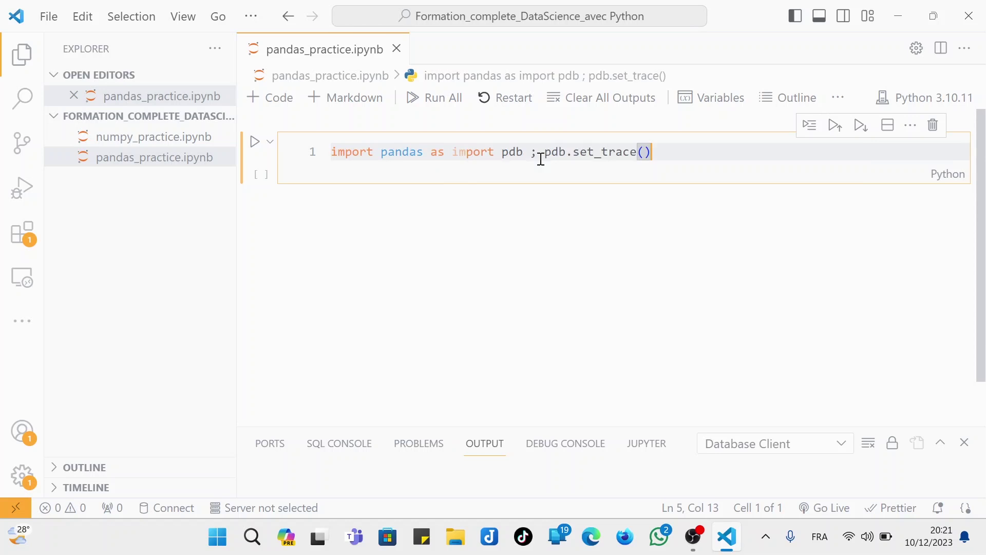
{"action": "key", "text": "ctrl+z"}
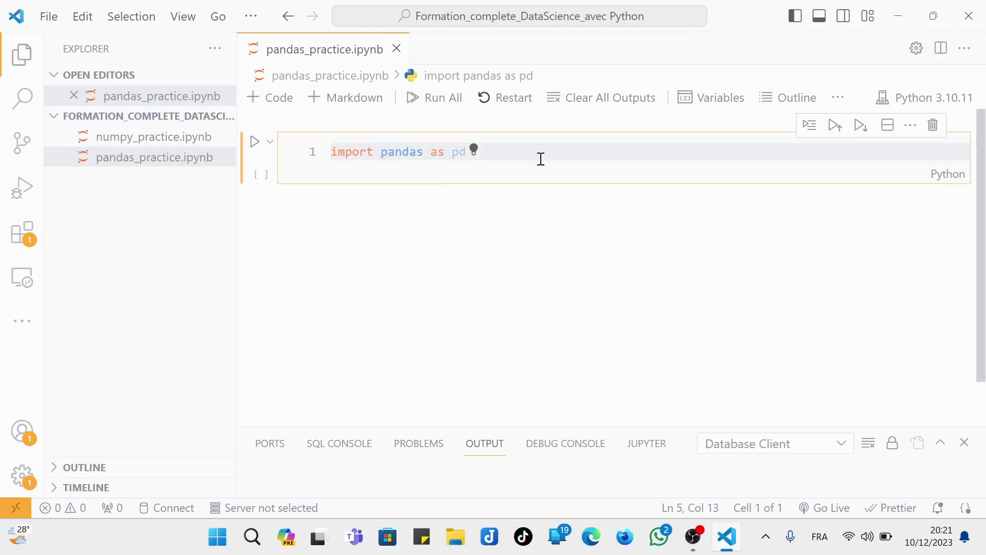
Run the pandas import cell and add a new code cell below it
{"action": "left_click", "coordinate": [253, 144]}
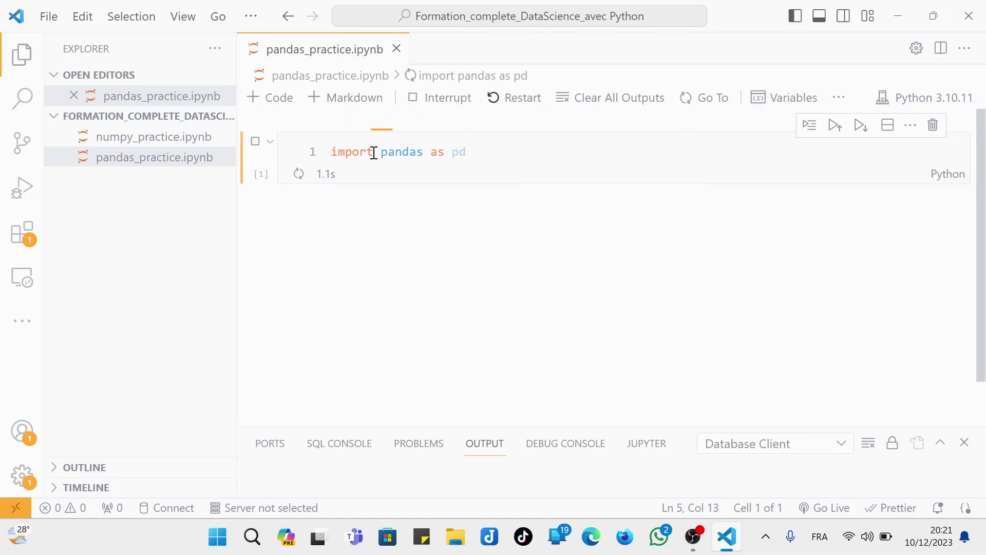
{"action": "mouse_move", "coordinate": [503, 198]}
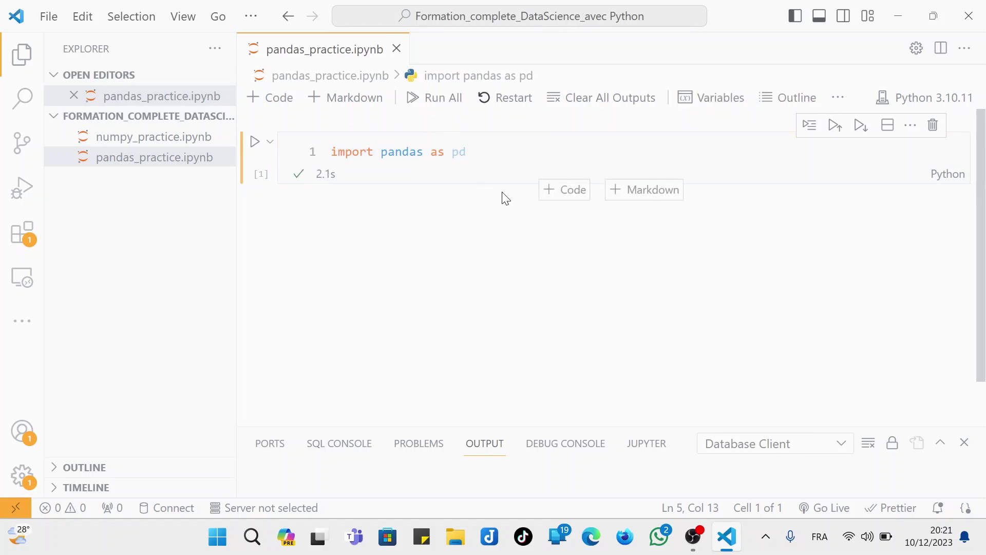
{"action": "left_click", "coordinate": [563, 190]}
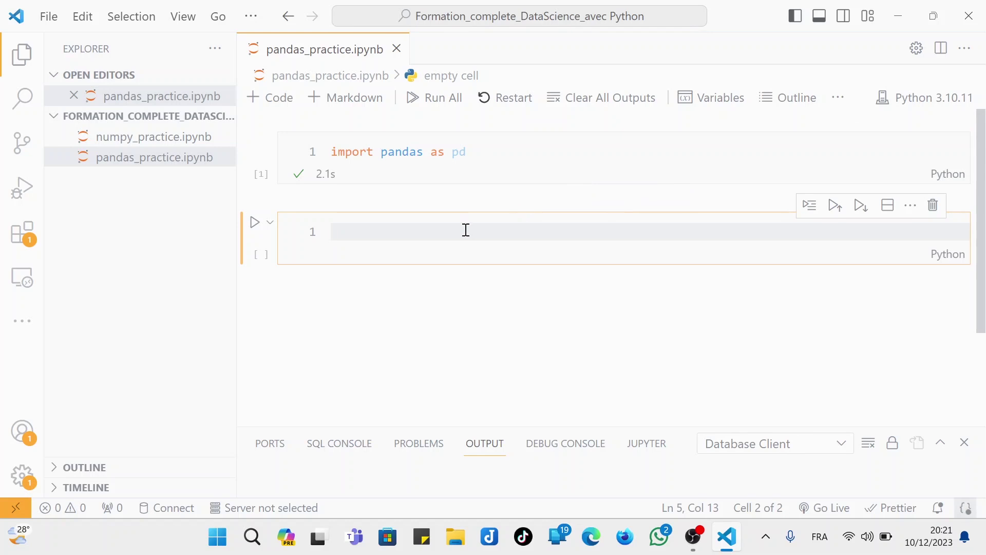